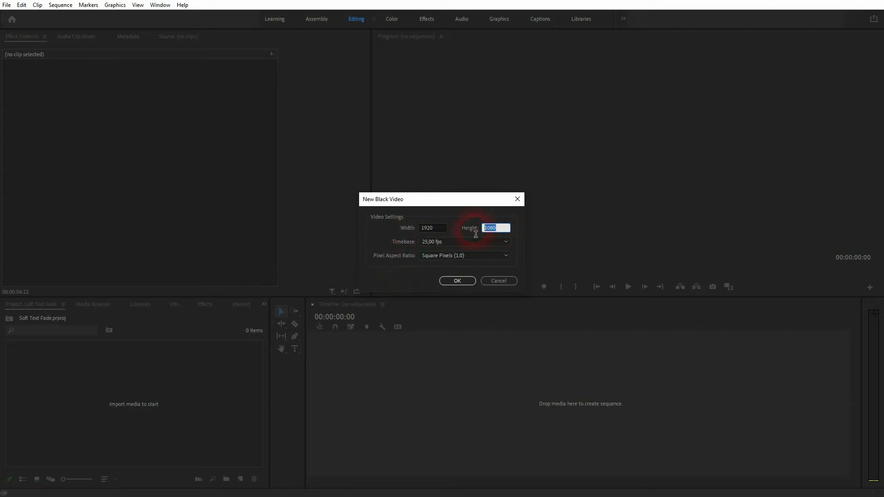
# Create a 1920 × 1080 black video at 25 fps and make a sequence from it
pyautogui.click(466, 286)
pyautogui.click(94, 378)
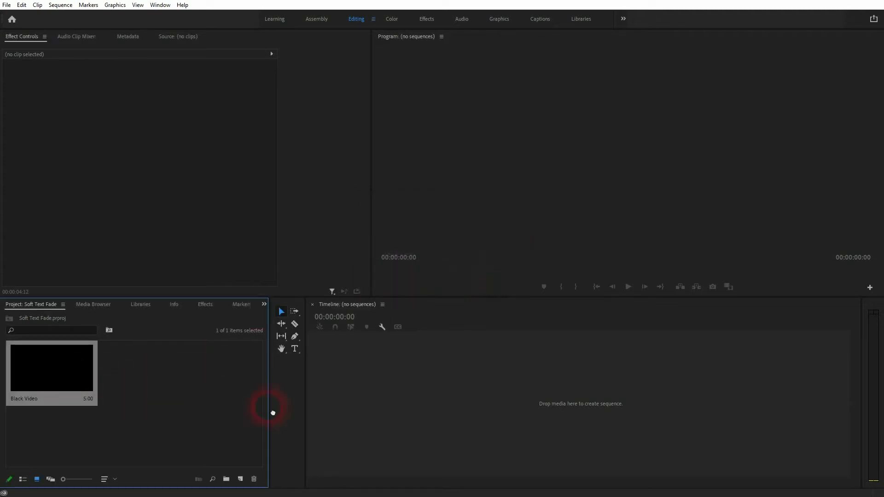
pyautogui.moveTo(273, 413); pyautogui.dragTo(446, 424)
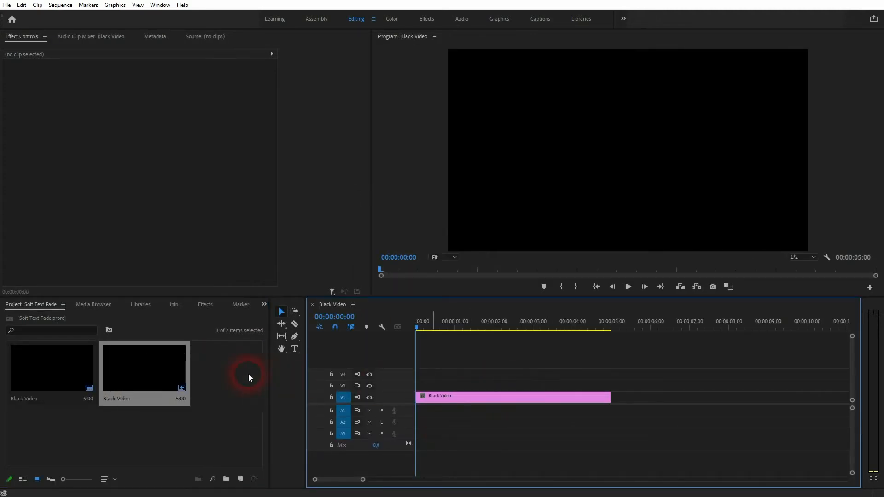
# Add the title text "FADING" over the black video and scale it up to roughly half the frame width
pyautogui.click(513, 382)
pyautogui.click(295, 348)
pyautogui.click(565, 134)
pyautogui.write('FADING')
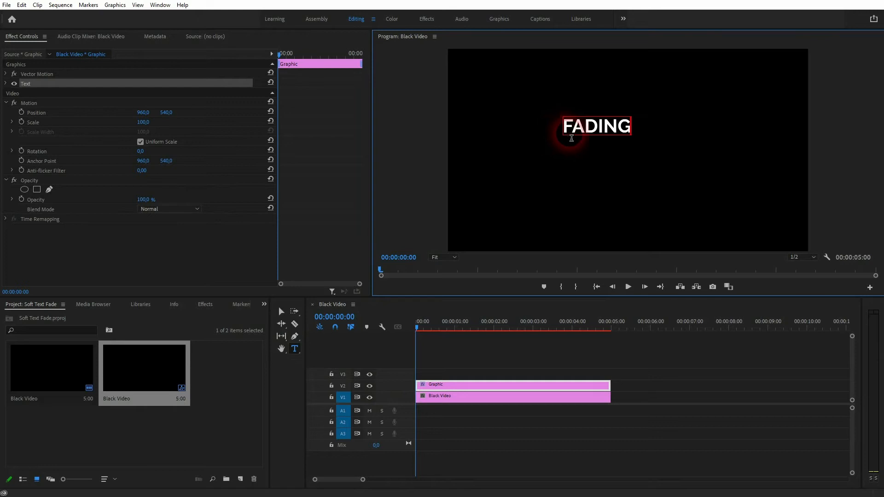
pyautogui.click(281, 312)
pyautogui.moveTo(639, 138); pyautogui.dragTo(721, 169)
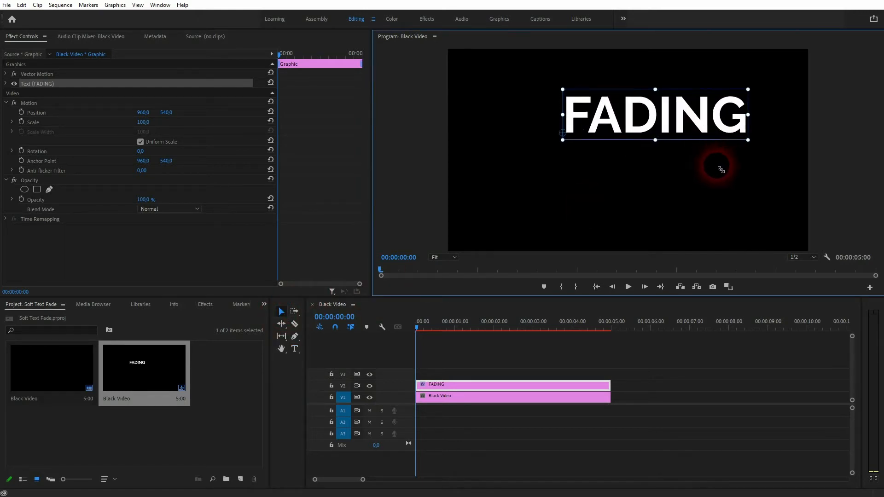
pyautogui.moveTo(609, 385); pyautogui.dragTo(615, 408)
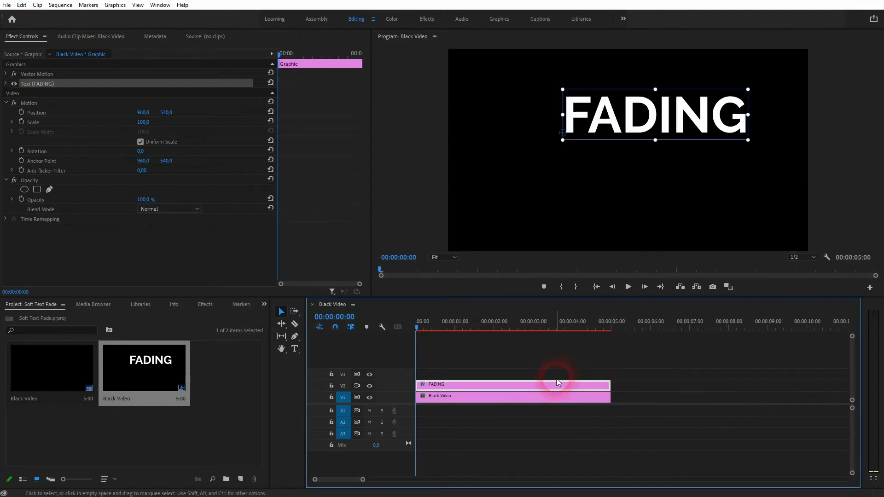
# Center the FADING text vertically and horizontally in the frame, working in the Graphics workspace
pyautogui.click(444, 53)
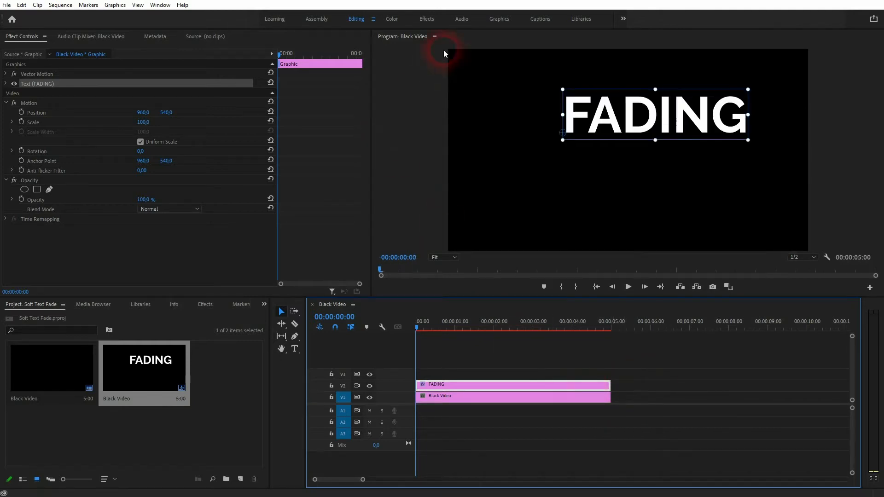
pyautogui.click(495, 20)
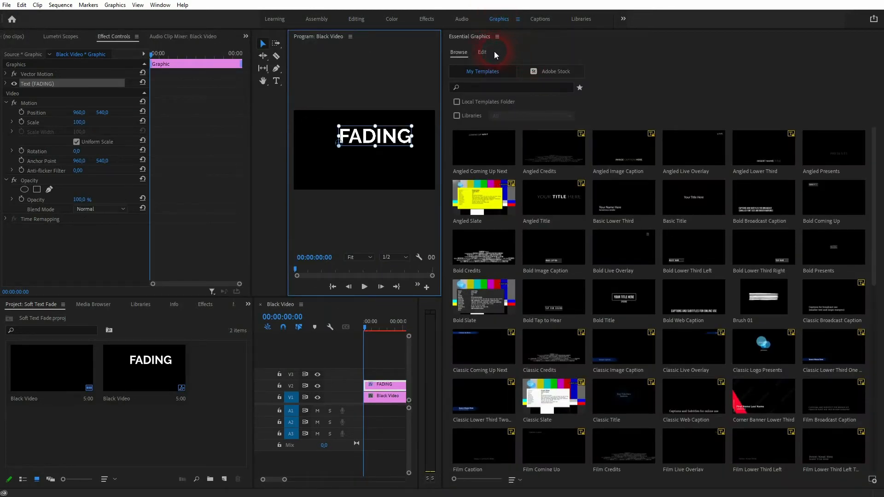
pyautogui.click(485, 53)
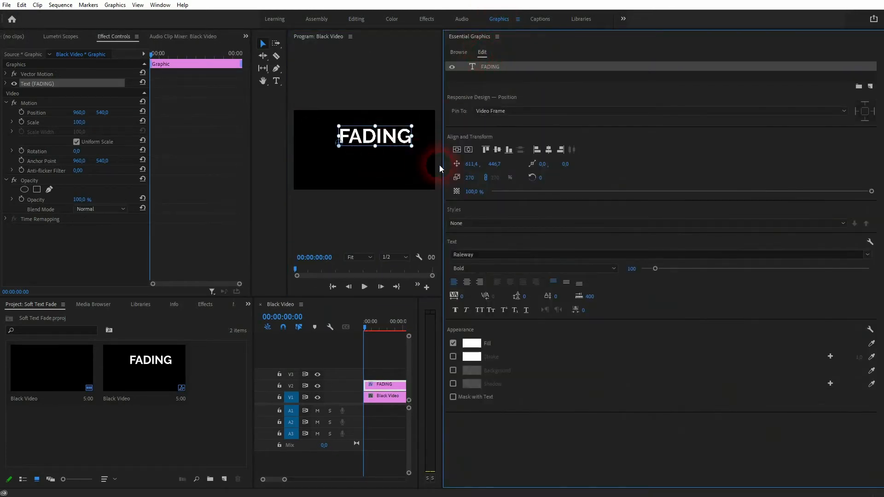
pyautogui.click(458, 150)
pyautogui.click(468, 150)
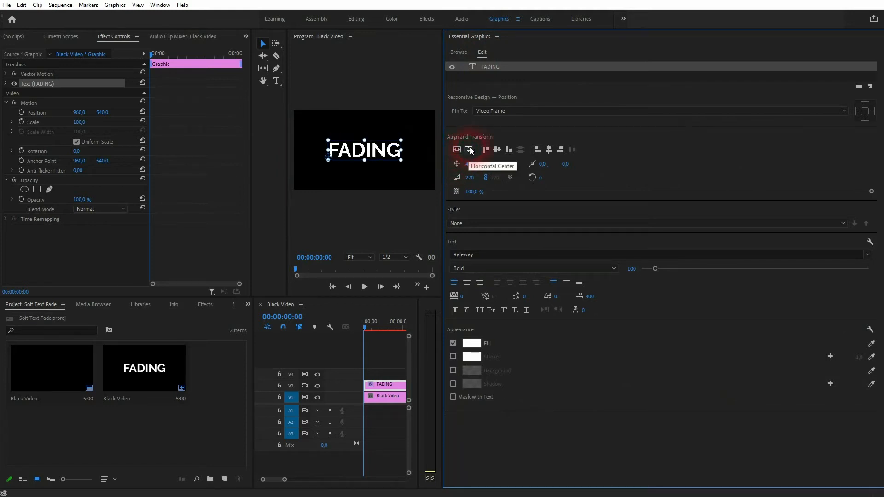
pyautogui.click(866, 255)
pyautogui.click(866, 256)
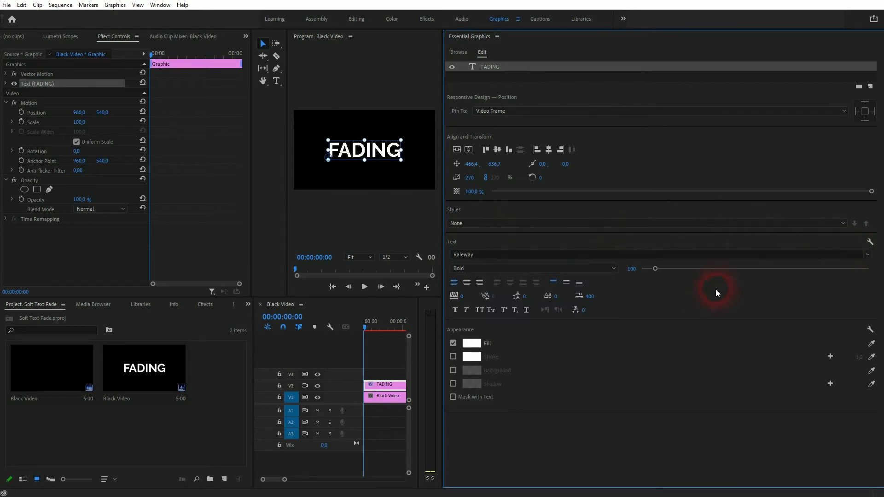
pyautogui.click(472, 344)
pyautogui.click(505, 175)
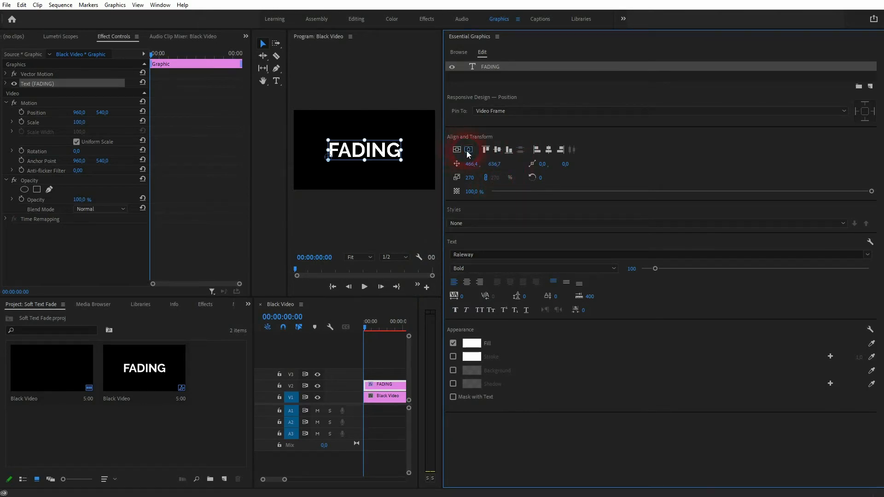
# Return to the Editing workspace, search the effects for "crop" and apply the Crop effect to the FADING clip
pyautogui.click(356, 16)
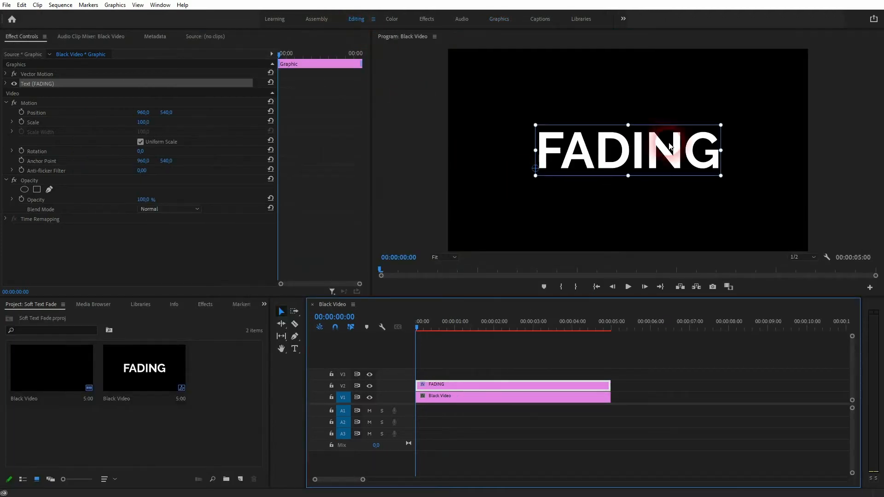
pyautogui.click(205, 305)
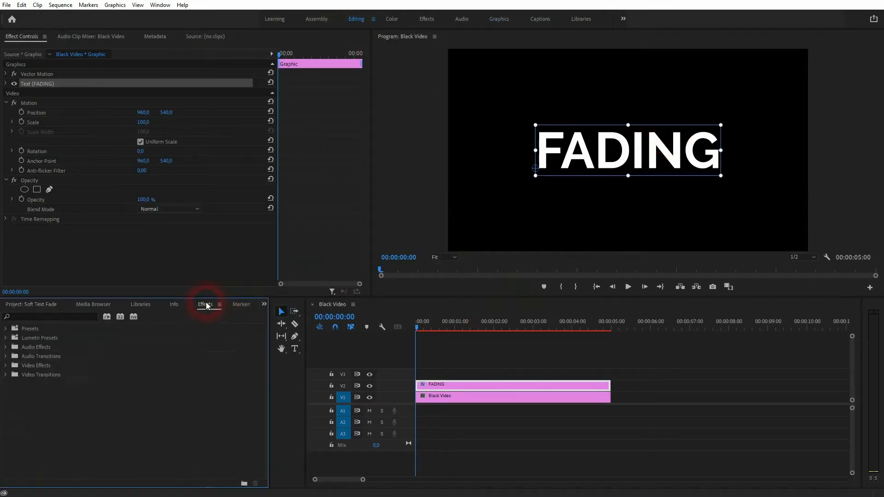
pyautogui.click(37, 319)
pyautogui.write('crop')
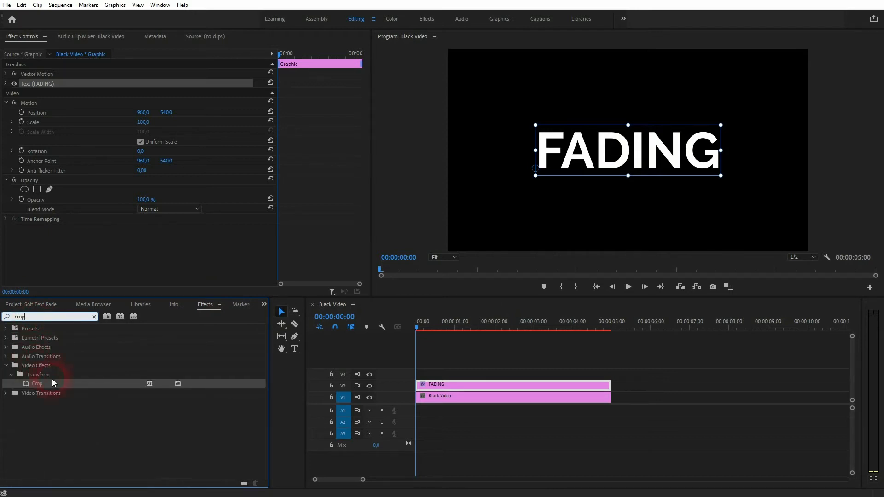
pyautogui.moveTo(41, 385); pyautogui.dragTo(472, 385)
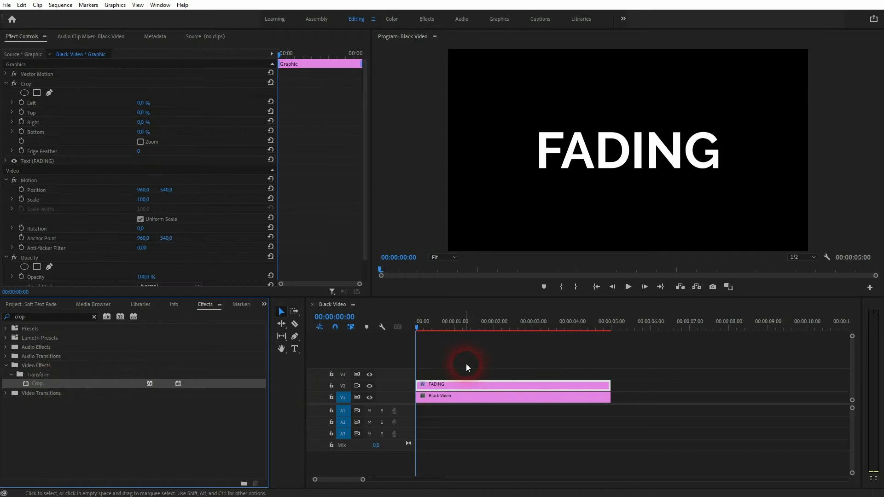
# At 00:00:01:00, set the Crop effect's Right value to 100 % and start keyframing it
pyautogui.moveTo(416, 325); pyautogui.dragTo(455, 338)
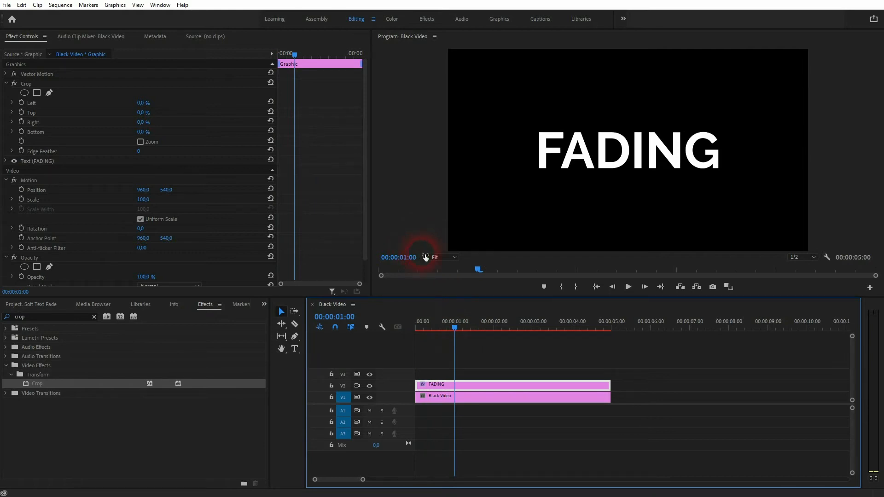
pyautogui.click(24, 83)
pyautogui.click(160, 6)
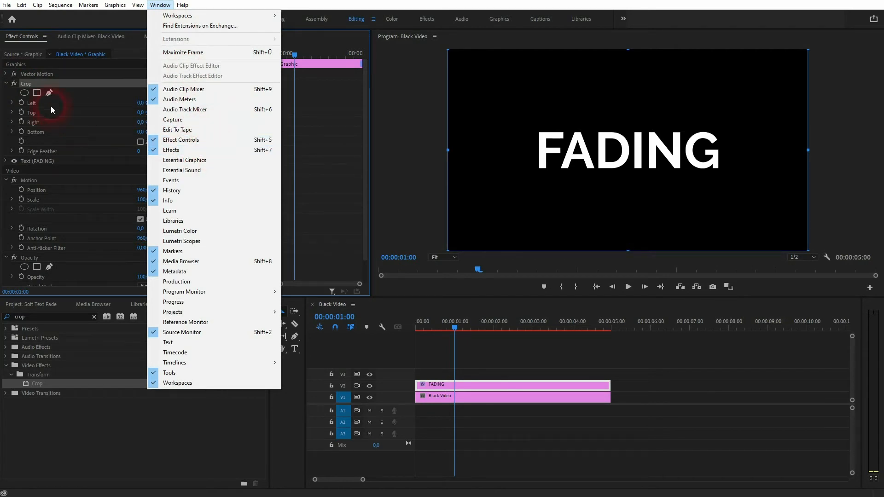
pyautogui.click(55, 82)
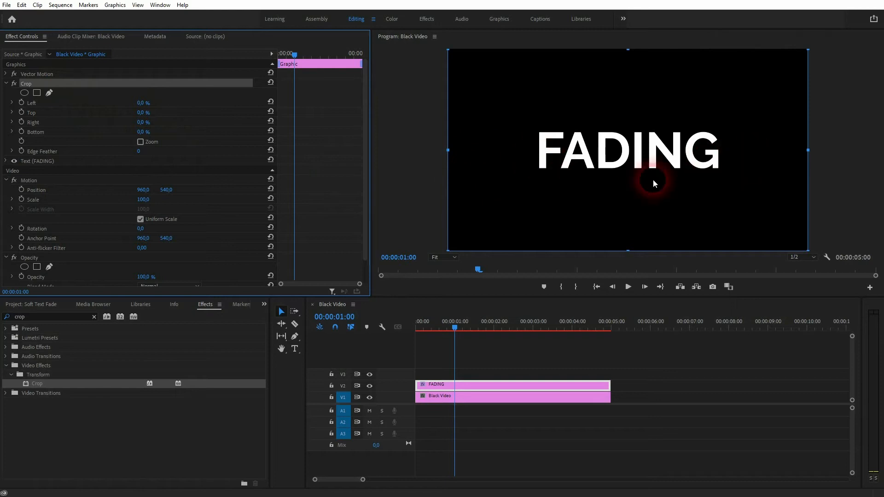
pyautogui.moveTo(145, 122); pyautogui.dragTo(192, 123)
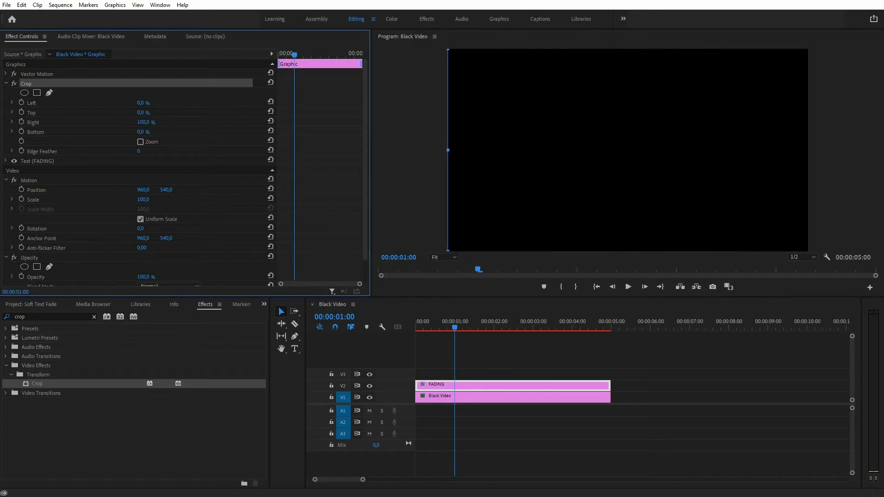
pyautogui.click(20, 122)
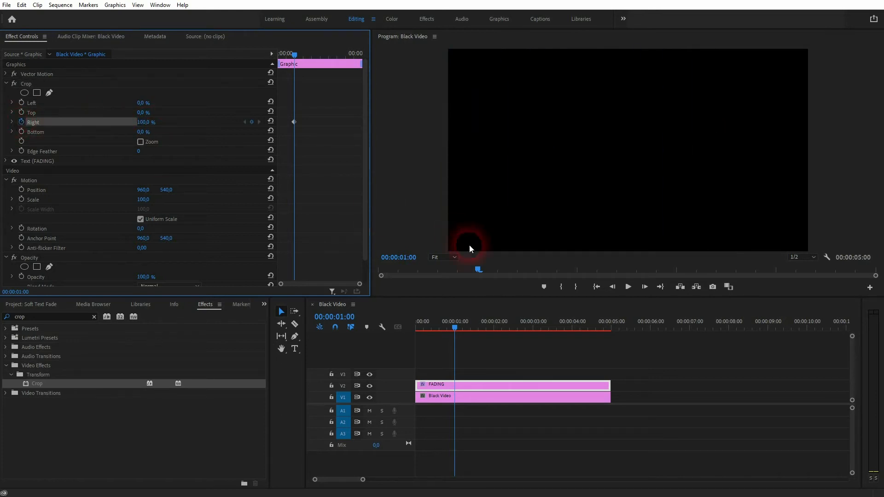
# Add a second Right crop keyframe of 0 % at 00:00:01:12 and play back the reveal from the start
pyautogui.moveTo(456, 327); pyautogui.dragTo(476, 328)
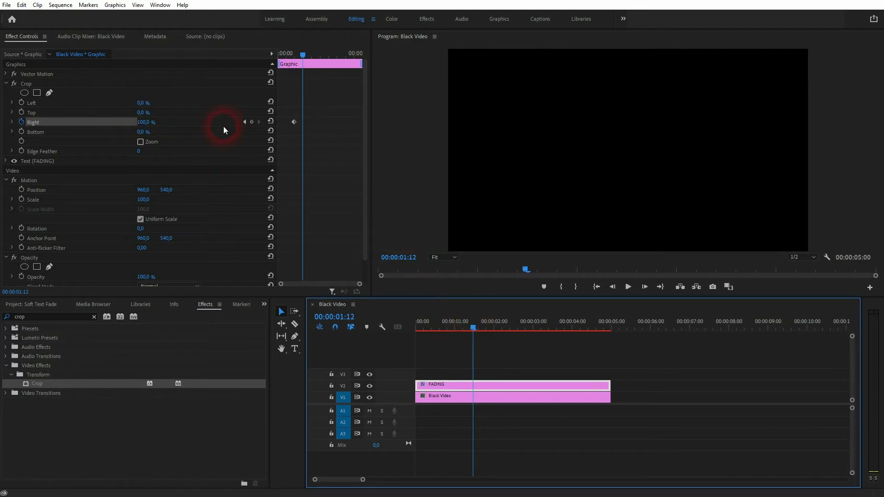
pyautogui.click(252, 123)
pyautogui.moveTo(146, 123); pyautogui.dragTo(100, 123)
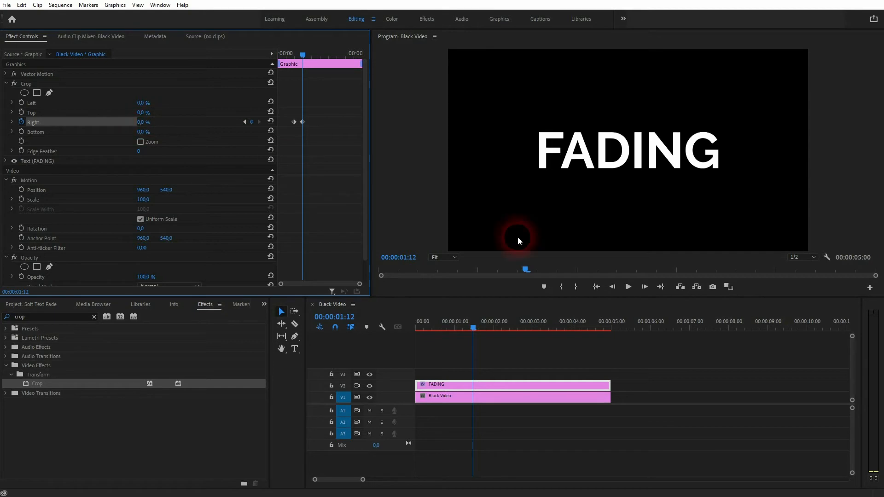
pyautogui.moveTo(473, 327); pyautogui.dragTo(382, 347)
pyautogui.press('space')
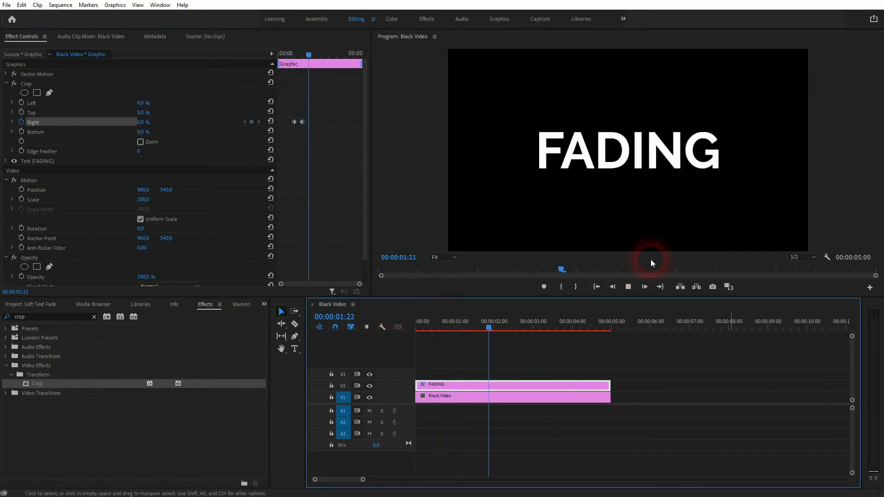
# Slow the reveal by moving the second Right crop keyframe to shortly before 2 seconds, and play it back
pyautogui.moveTo(509, 328); pyautogui.dragTo(456, 328)
pyautogui.moveTo(303, 122); pyautogui.dragTo(309, 122)
pyautogui.press('Home')
pyautogui.press('space')
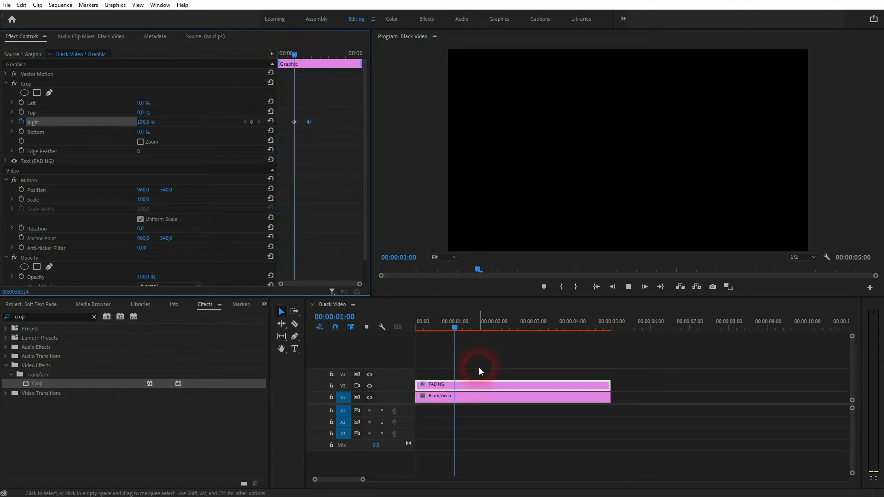
# Park the playhead mid-reveal at 00:00:01:10 and set the Crop's Edge Feather to 80
pyautogui.click(512, 326)
pyautogui.moveTo(512, 325); pyautogui.dragTo(473, 327)
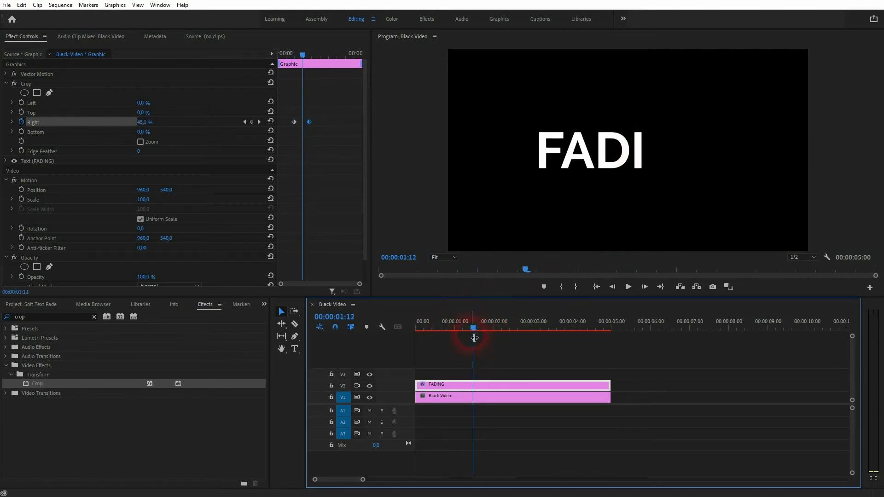
pyautogui.moveTo(473, 328); pyautogui.dragTo(470, 327)
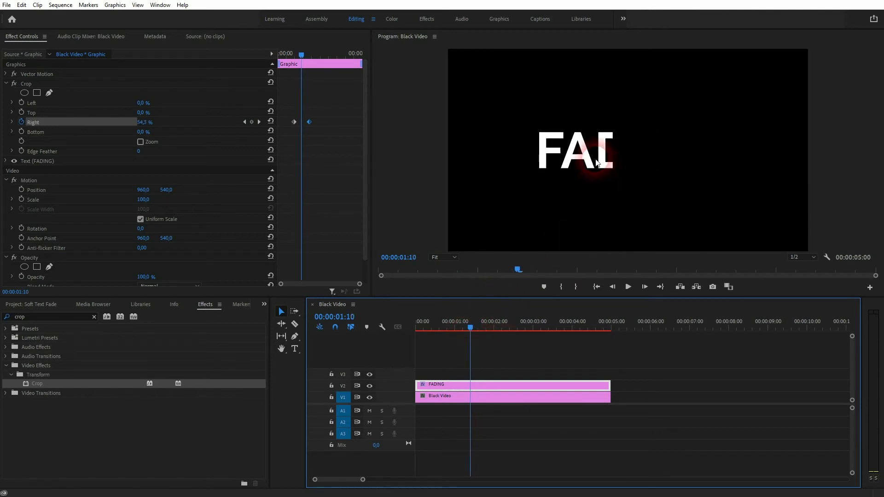
pyautogui.click(57, 152)
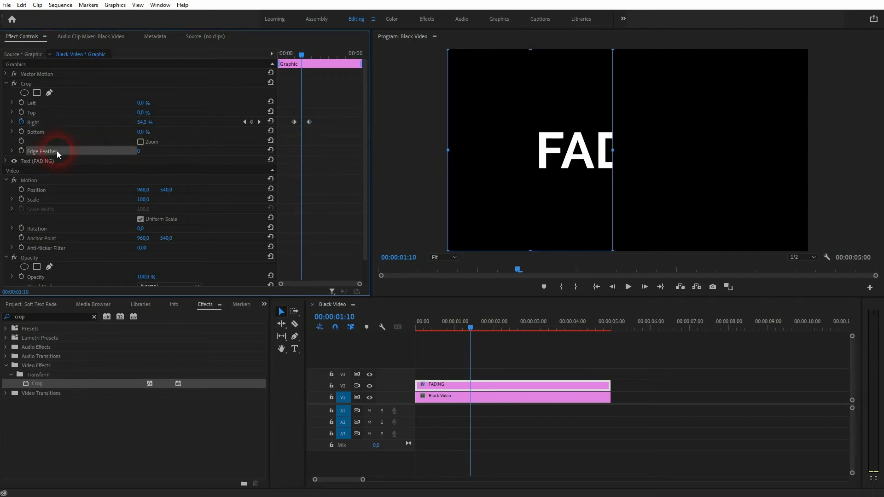
pyautogui.moveTo(140, 151)
pyautogui.mouseDown()
pyautogui.moveTo(193, 151)
pyautogui.moveTo(155, 152)
pyautogui.mouseUp()
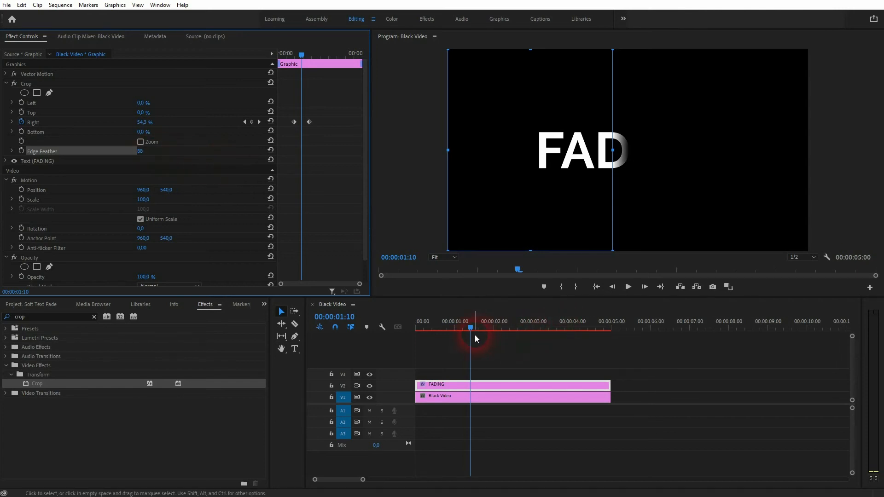
# Play back the sequence from the start and inspect the feathered edge partway through the reveal
pyautogui.moveTo(469, 328); pyautogui.dragTo(413, 340)
pyautogui.press('space')
pyautogui.press('space')
pyautogui.moveTo(497, 328); pyautogui.dragTo(472, 330)
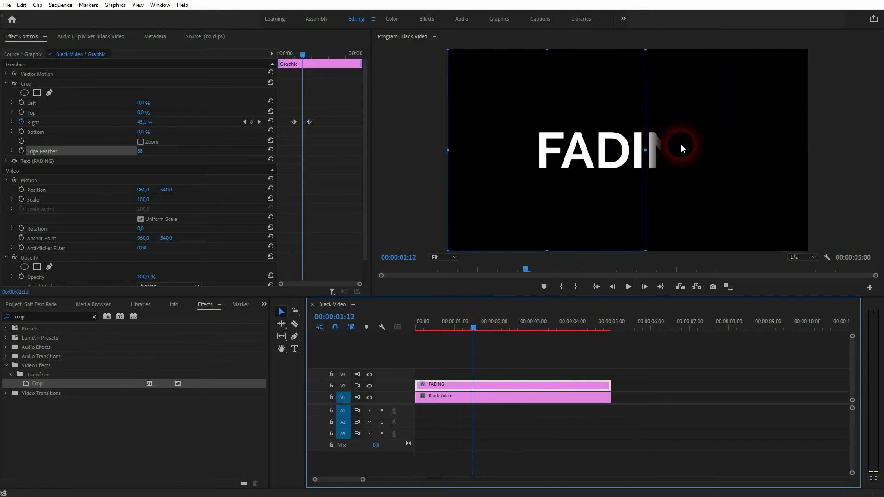
pyautogui.moveTo(472, 324); pyautogui.dragTo(391, 357)
pyautogui.press('space')
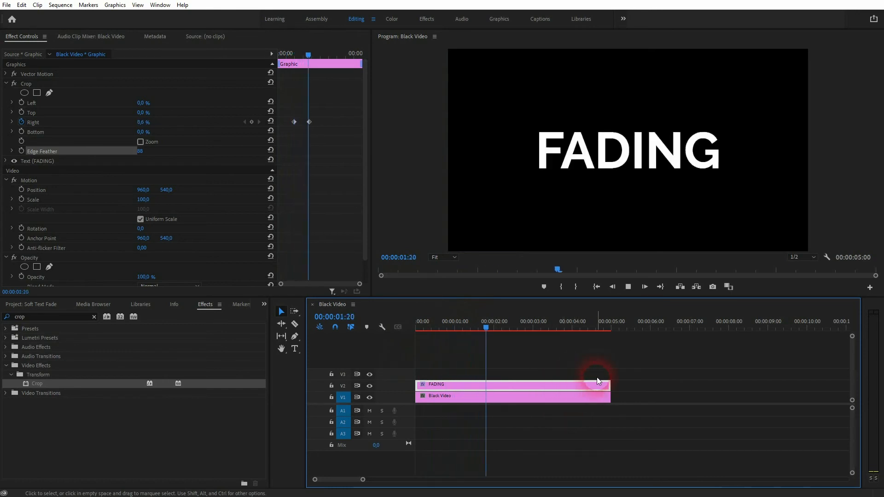
# Add a Right crop keyframe at 00:00:03:11 that holds the text uncropped
pyautogui.press('space')
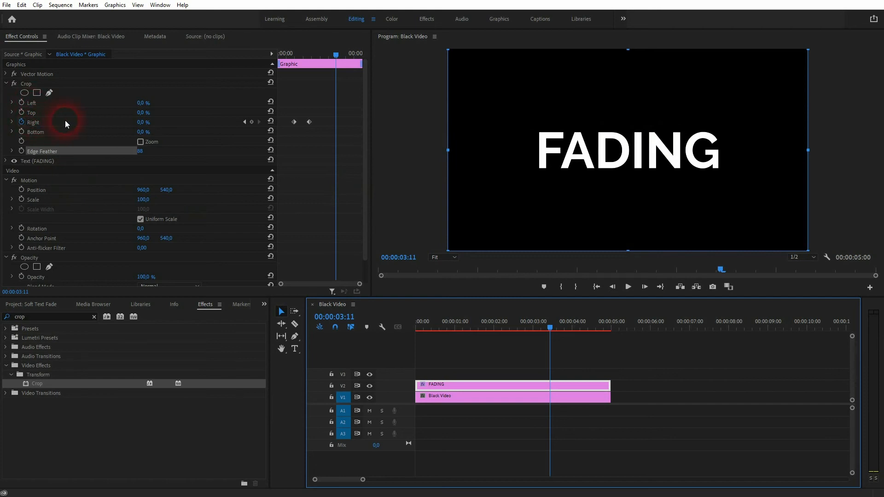
pyautogui.click(252, 122)
pyautogui.click(318, 86)
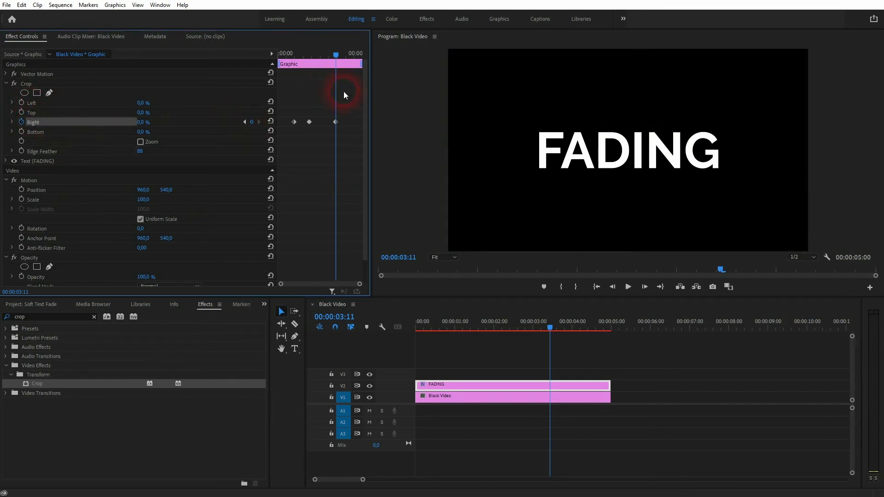
# Add a Right crop keyframe of 100 % at 00:00:04:11 and play back the fade-out
pyautogui.moveTo(552, 326); pyautogui.dragTo(590, 331)
pyautogui.click(346, 170)
pyautogui.click(201, 121)
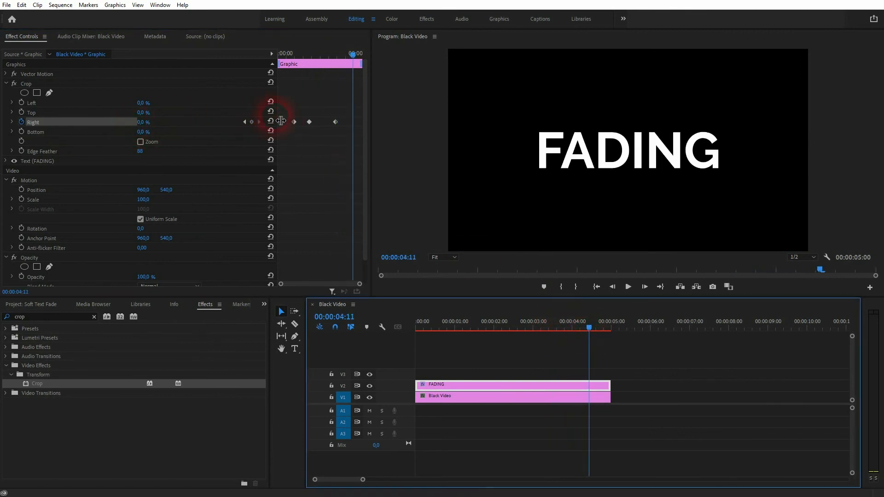
pyautogui.click(251, 122)
pyautogui.click(145, 122)
pyautogui.write('100')
pyautogui.press('Return')
pyautogui.moveTo(589, 328); pyautogui.dragTo(455, 333)
pyautogui.press('space')
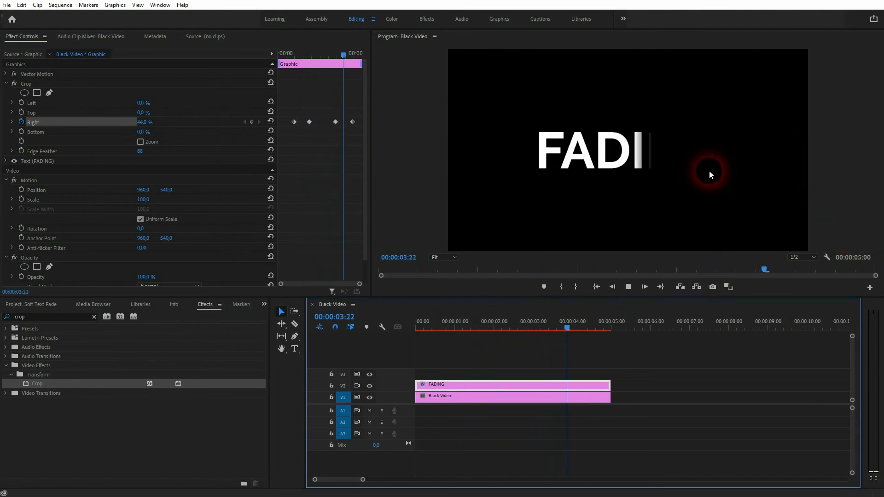
pyautogui.press('space')
# Delete the last two Right crop keyframes, with the playhead at the start of the fade-out
pyautogui.moveTo(594, 325); pyautogui.dragTo(521, 329)
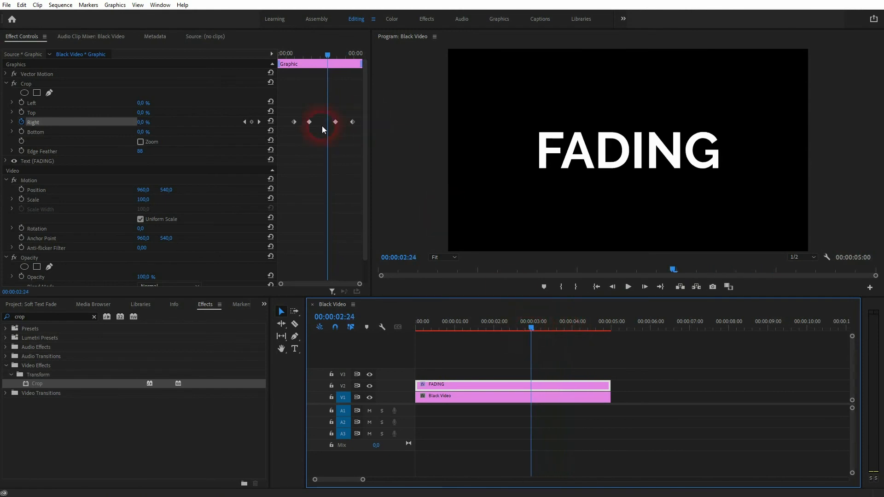
pyautogui.moveTo(329, 132); pyautogui.dragTo(360, 113)
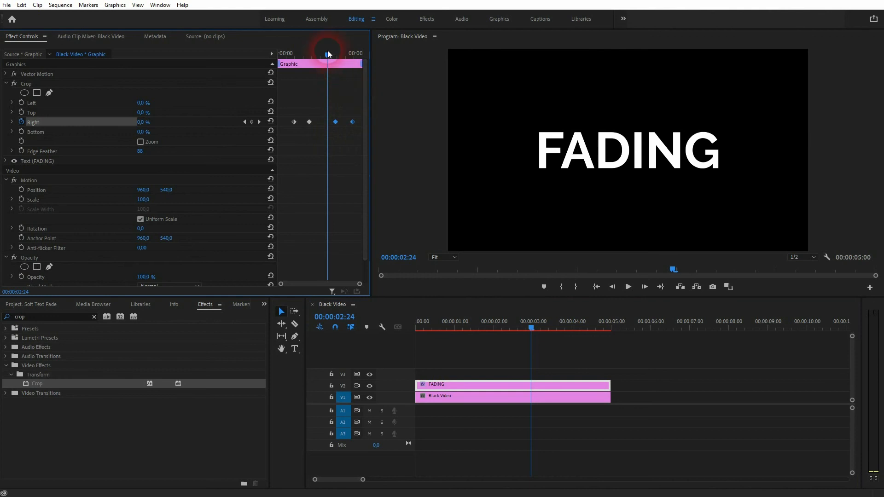
pyautogui.moveTo(327, 53); pyautogui.dragTo(335, 54)
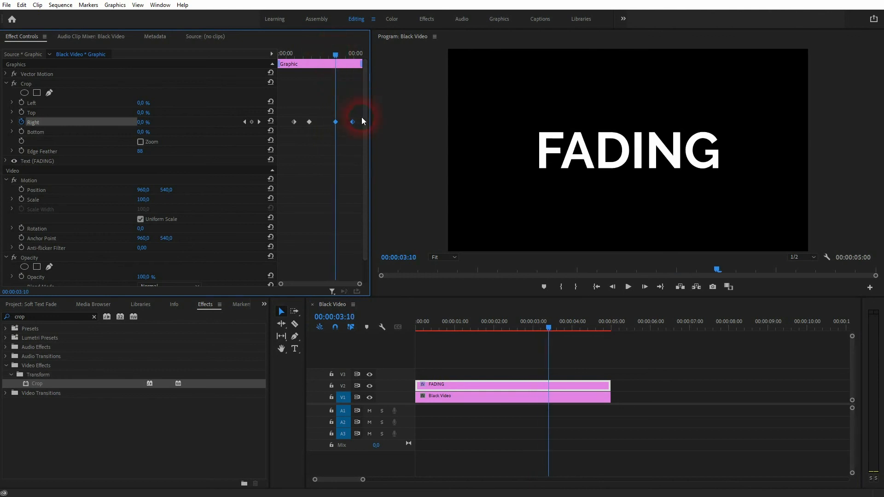
# Keyframe the Crop's Left value from 0 % at 00:00:03:10 to 100 % at 00:00:04:09
pyautogui.click(23, 101)
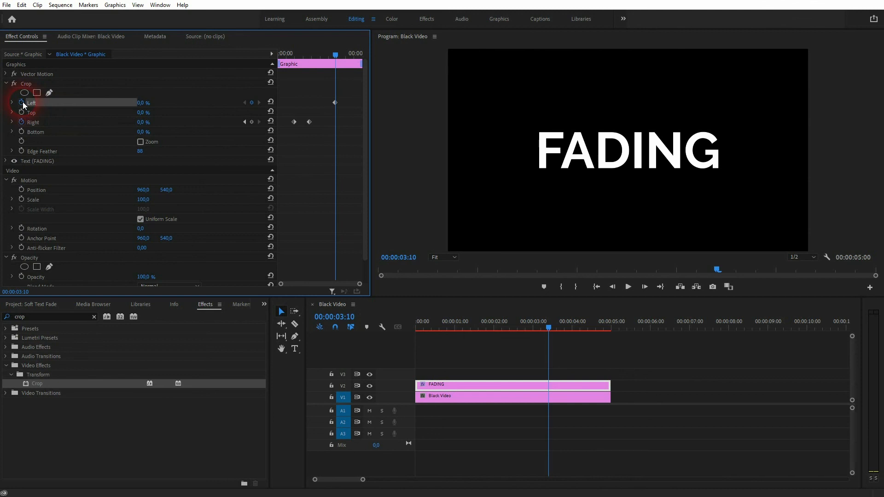
pyautogui.moveTo(551, 326); pyautogui.dragTo(588, 333)
pyautogui.click(253, 103)
pyautogui.click(143, 102)
pyautogui.write('100')
pyautogui.press('Return')
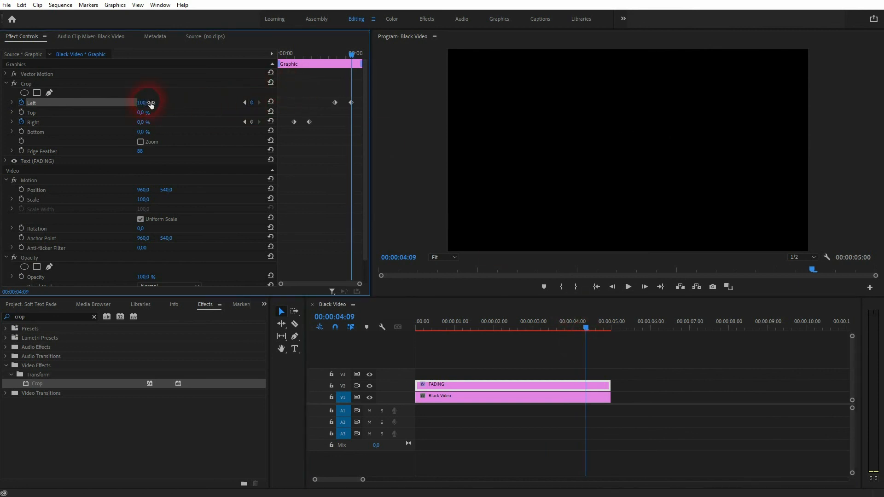
# Play back the sequence from near its start to check the text's soft fade-in and fade-out
pyautogui.click(41, 149)
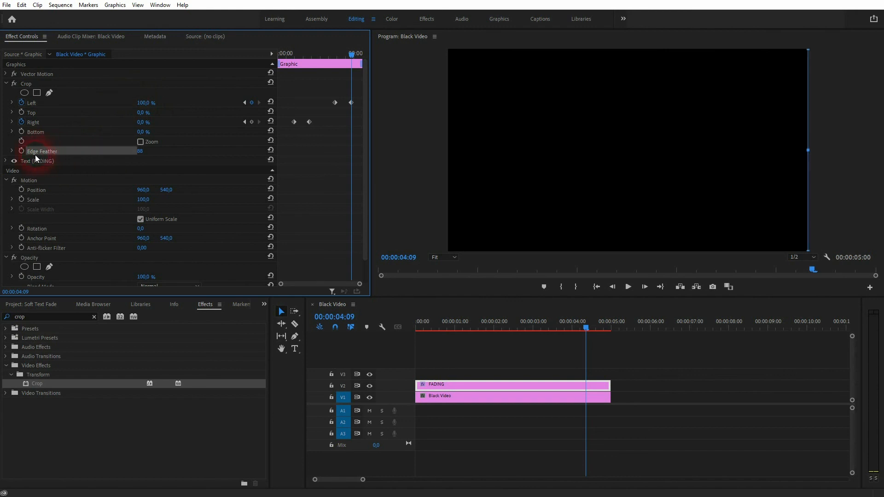
pyautogui.click(34, 102)
pyautogui.click(583, 328)
pyautogui.moveTo(586, 328); pyautogui.dragTo(440, 346)
pyautogui.press('space')
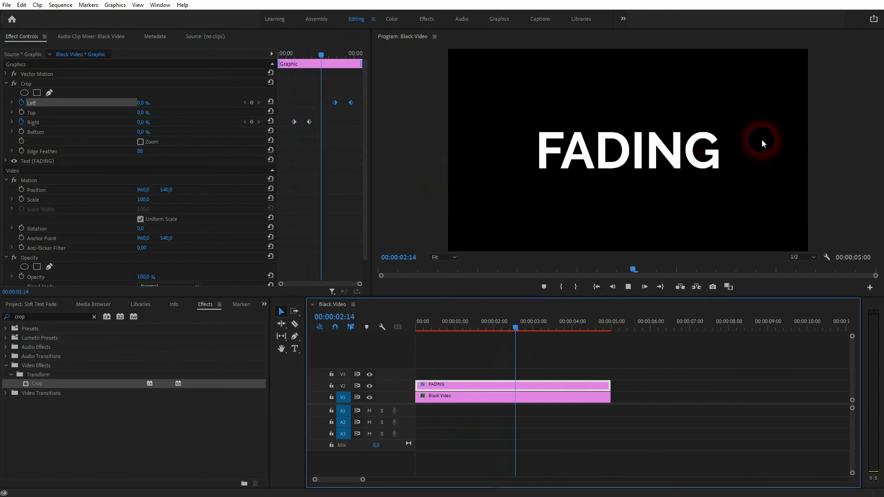